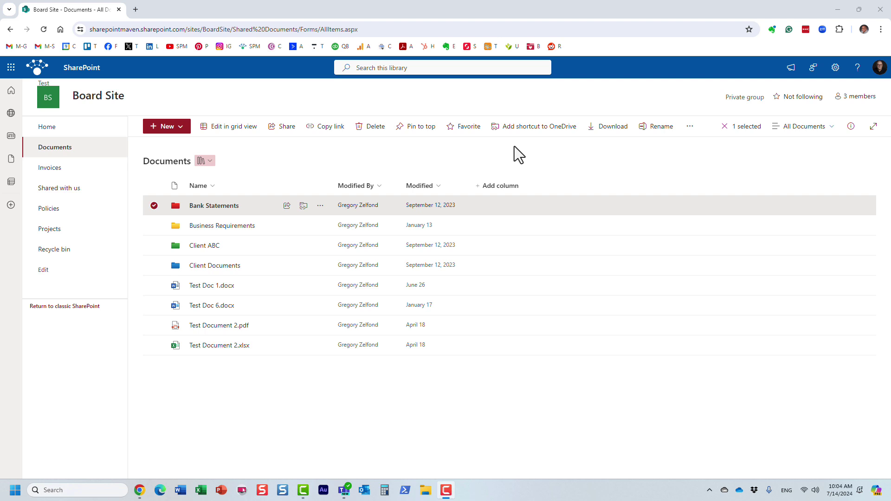
Add the Bank Statements folder in the Board Site's Documents library to Favorites.
{"action": "left_click", "coordinate": [154, 205]}
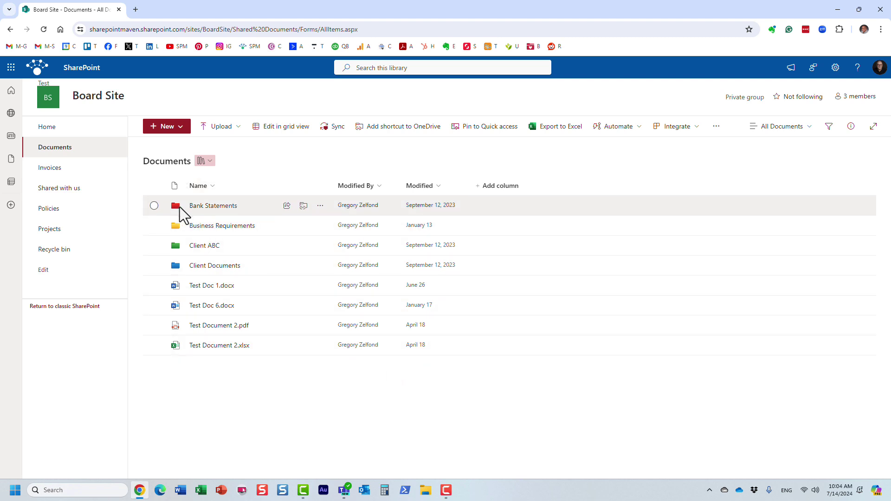
{"action": "left_click", "coordinate": [155, 206]}
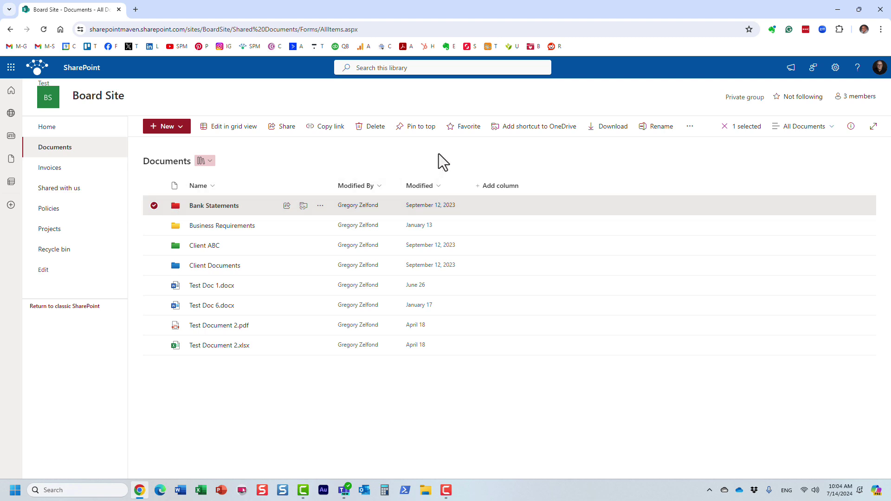
{"action": "left_click", "coordinate": [466, 132]}
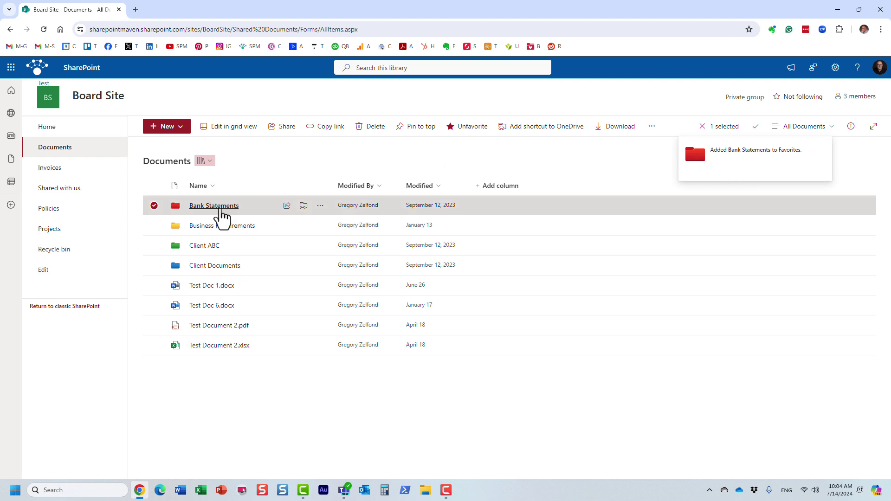
Compare the commands offered for Test Doc 1.docx with those offered for the Bank Statements folder.
{"action": "left_click", "coordinate": [154, 206]}
{"action": "left_click", "coordinate": [154, 286]}
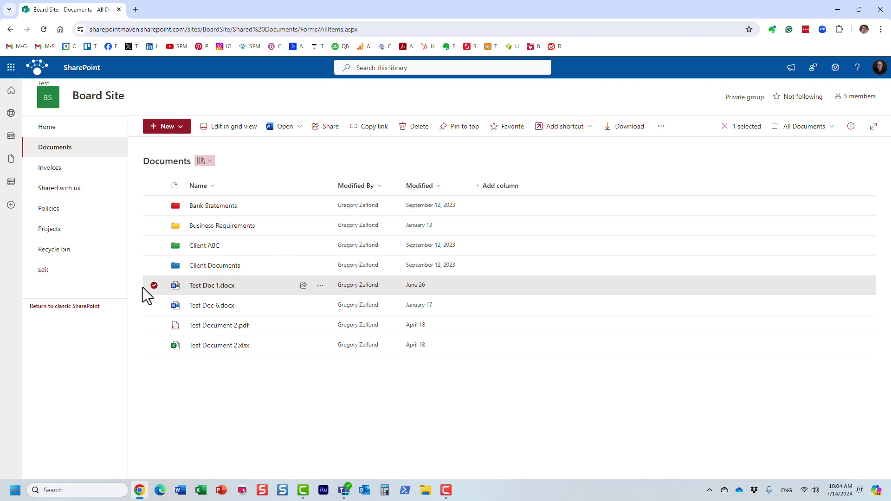
{"action": "left_click", "coordinate": [154, 286]}
{"action": "left_click", "coordinate": [154, 205]}
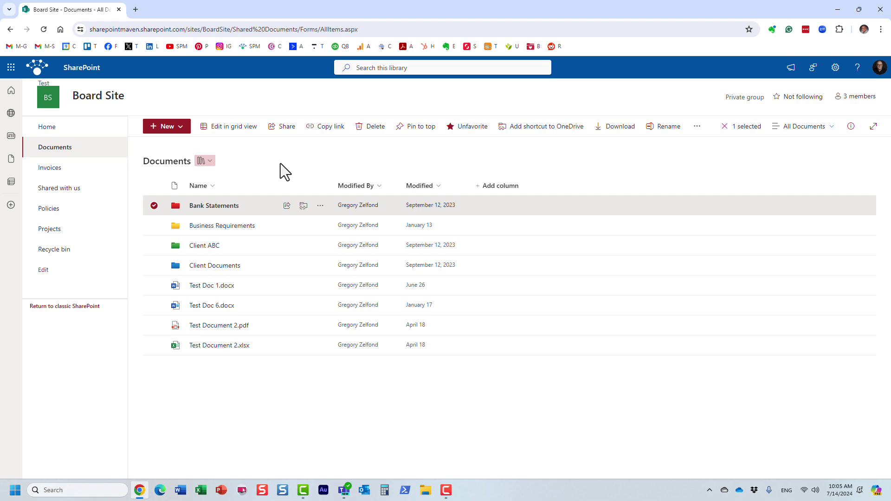
Open OneDrive in a new browser tab from the Microsoft 365 apps and close the duplicate OneDrive tab.
{"action": "left_click", "coordinate": [11, 68]}
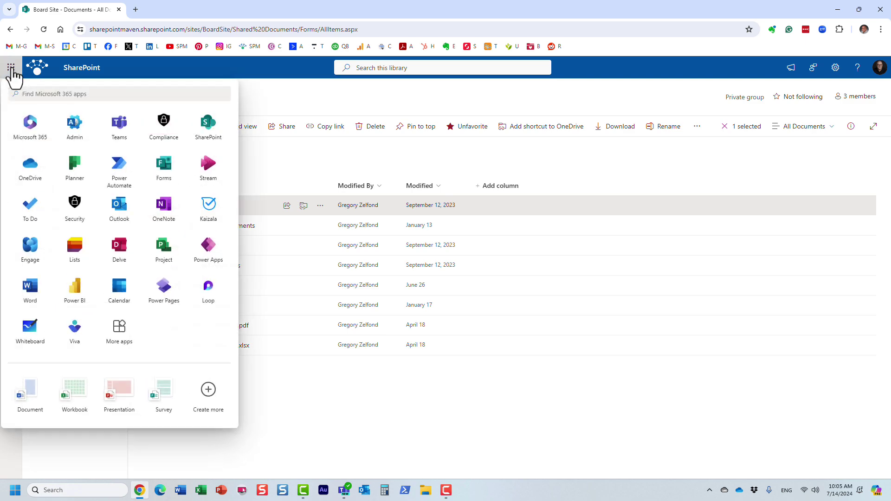
{"action": "right_click", "coordinate": [32, 178]}
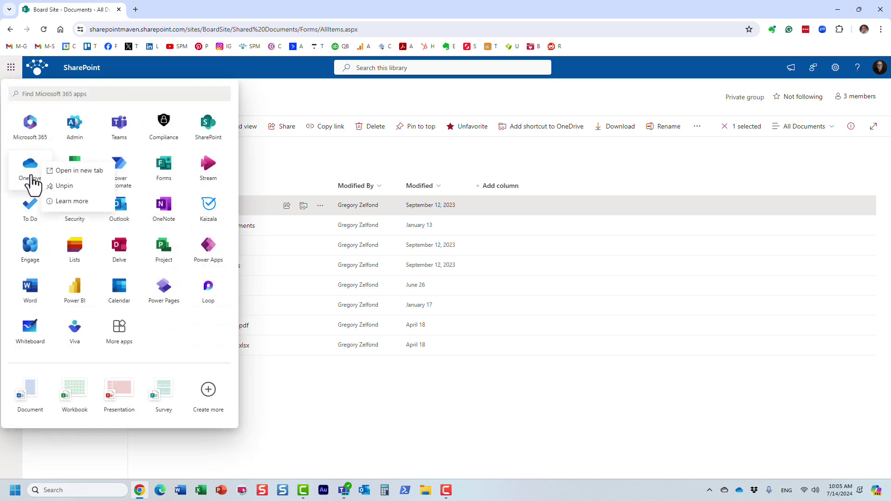
{"action": "left_click", "coordinate": [69, 170]}
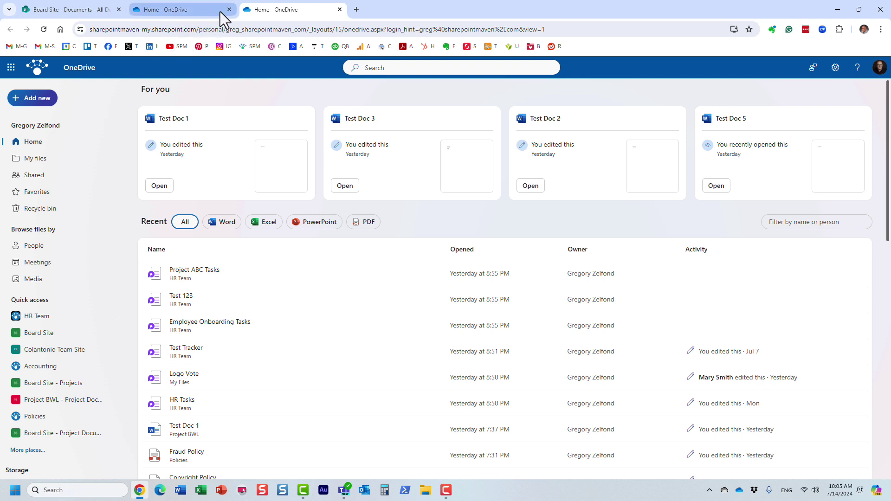
{"action": "left_click", "coordinate": [229, 9]}
Look through My files in OneDrive and open the Bank Statements folder from Favorites.
{"action": "left_click", "coordinate": [40, 160]}
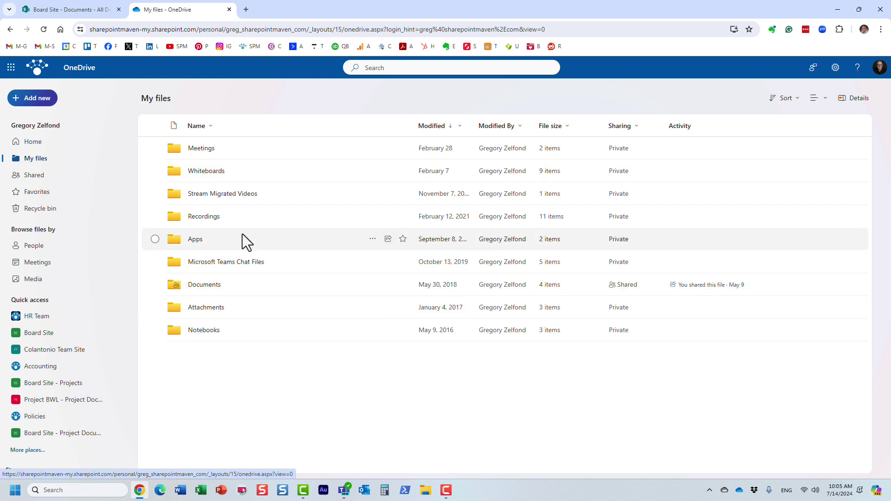
{"action": "left_click", "coordinate": [41, 194]}
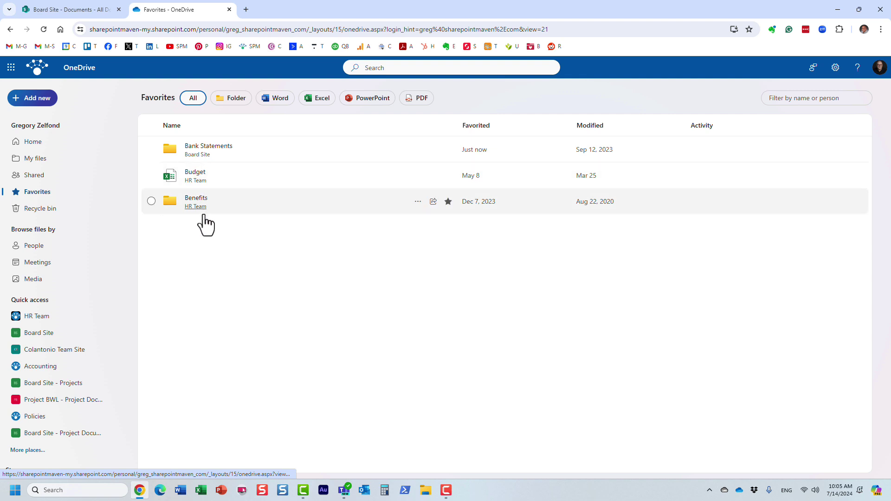
{"action": "left_click", "coordinate": [211, 146]}
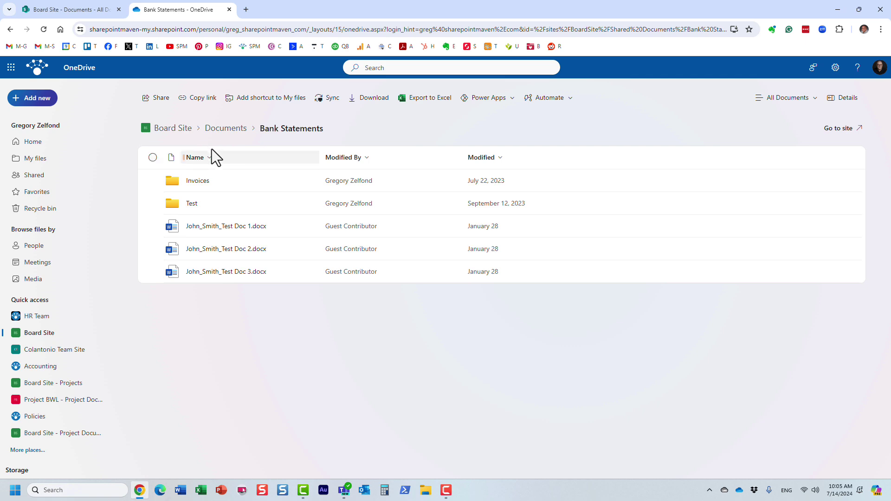
Open Bank Statements in the Board Site library and compare its contents with the same folder in OneDrive.
{"action": "left_click", "coordinate": [88, 12]}
{"action": "left_click", "coordinate": [327, 158]}
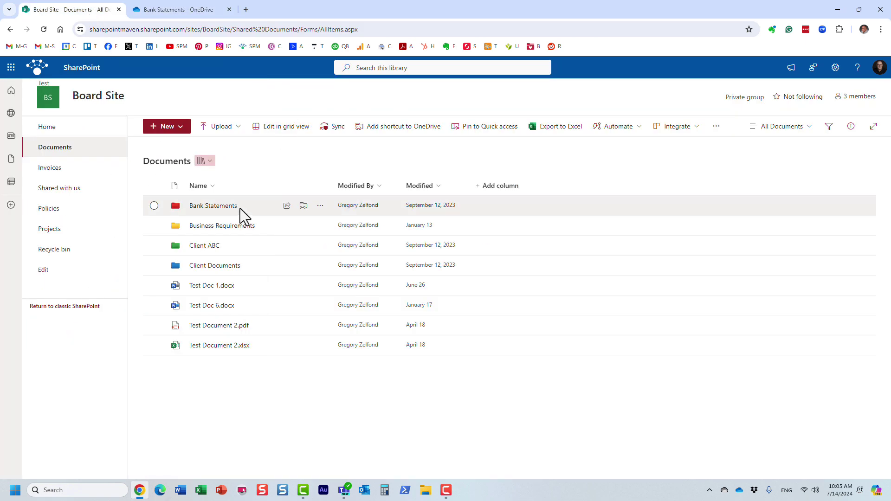
{"action": "left_click", "coordinate": [214, 207]}
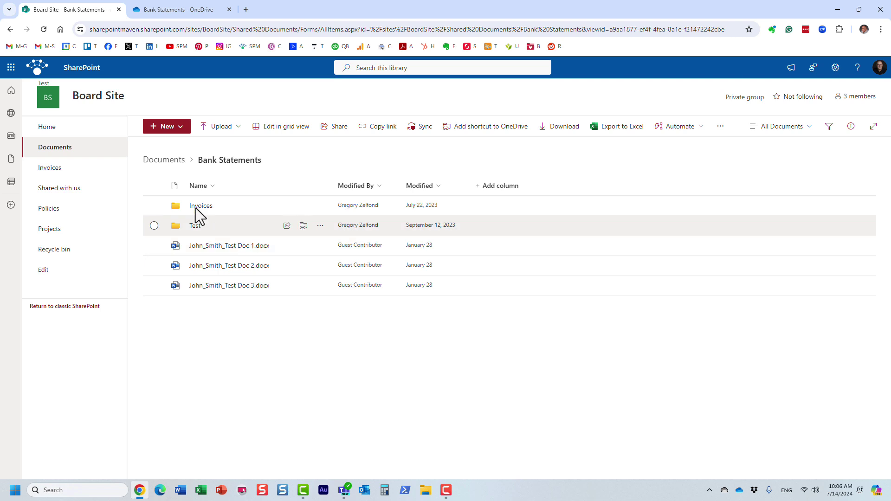
{"action": "left_click", "coordinate": [170, 13]}
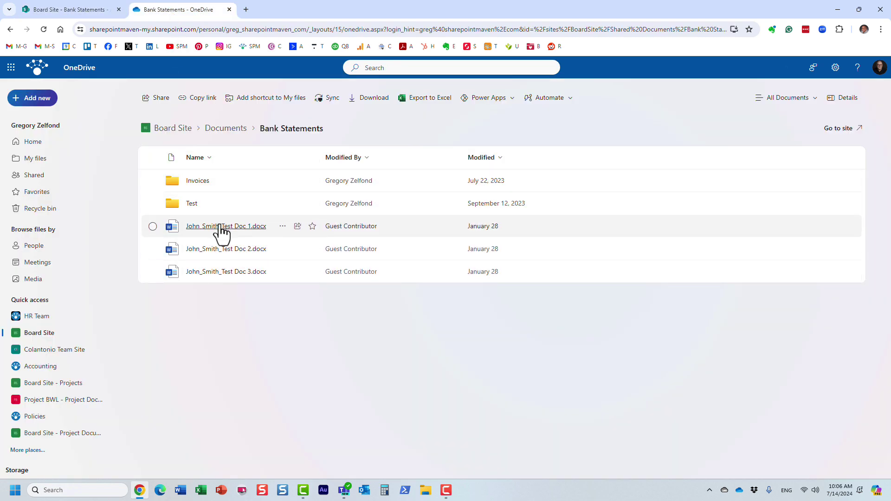
{"action": "left_click", "coordinate": [91, 8]}
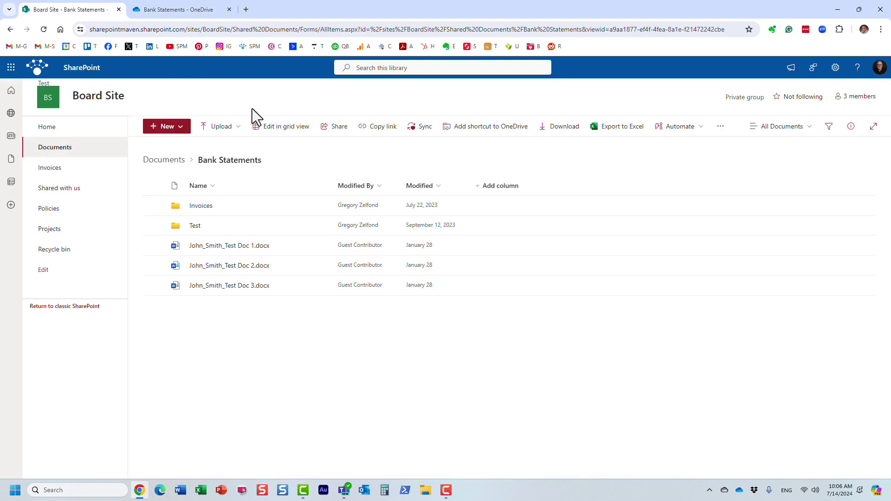
Return to the root of the Documents library, then select and deselect the Business Requirements folder.
{"action": "left_click", "coordinate": [176, 160]}
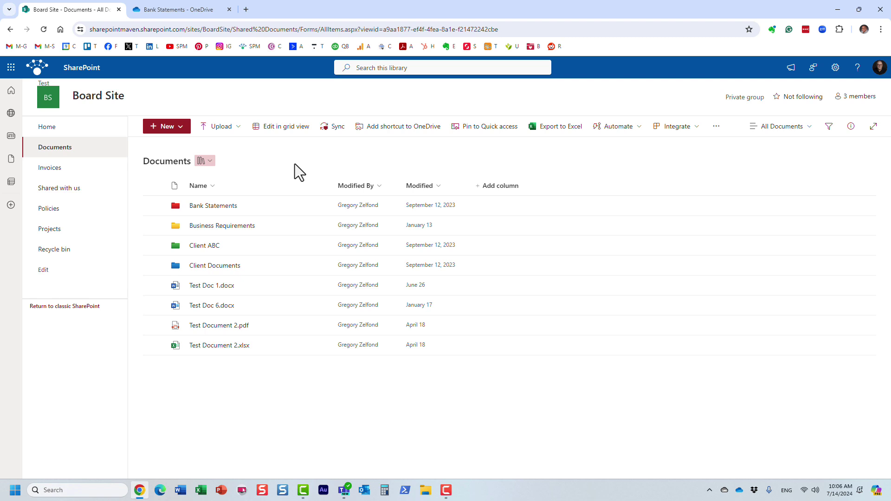
{"action": "left_click", "coordinate": [155, 227]}
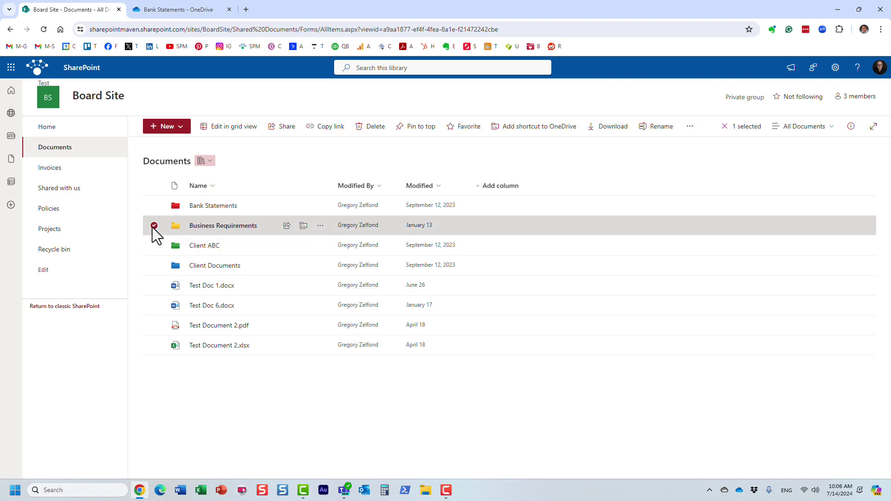
{"action": "left_click", "coordinate": [153, 226]}
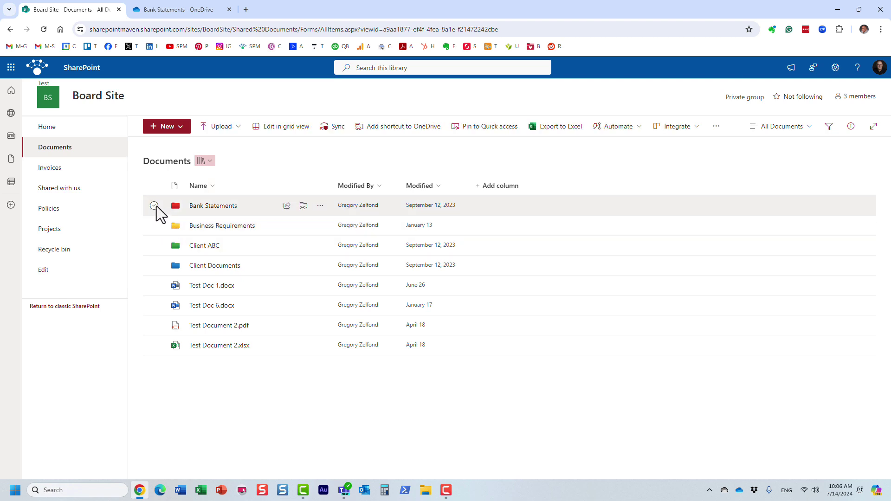
Switch to OneDrive and compare what is listed under Favorites and under My files.
{"action": "left_click", "coordinate": [180, 8]}
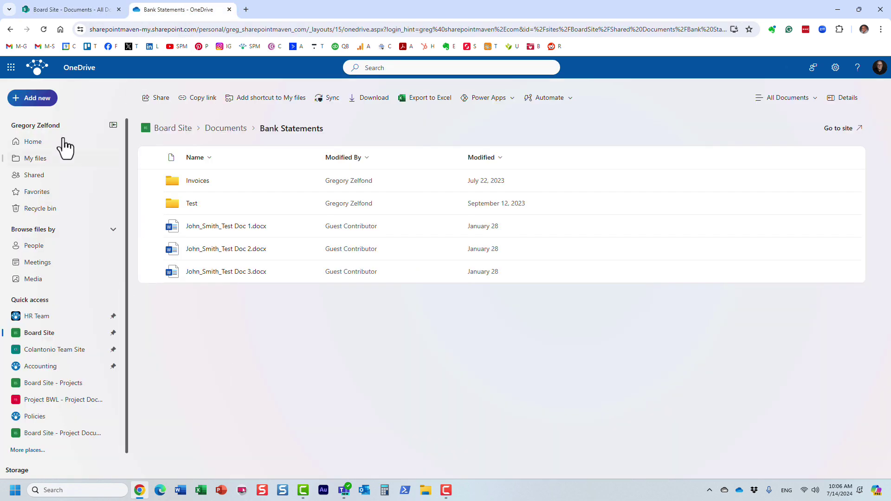
{"action": "left_click", "coordinate": [43, 197]}
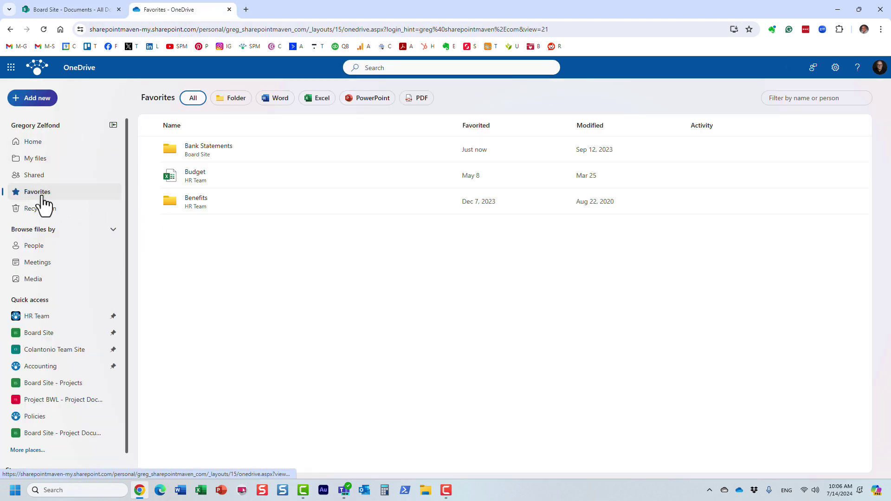
{"action": "left_click", "coordinate": [39, 159]}
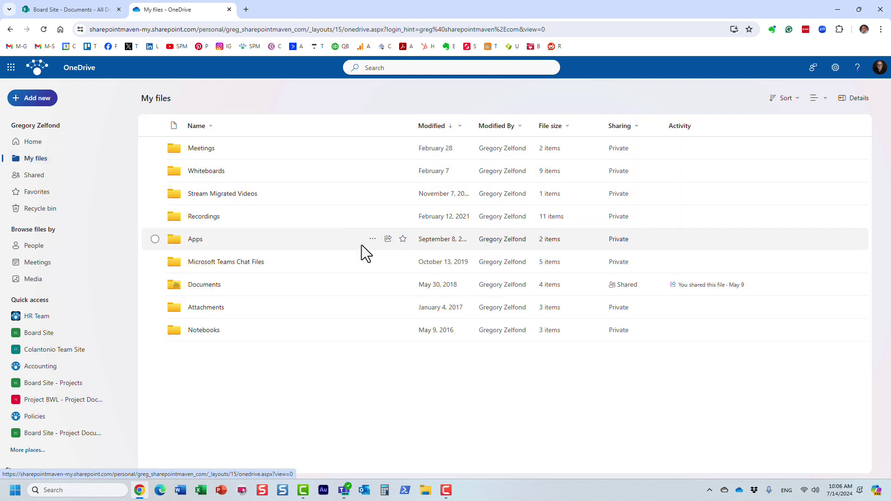
{"action": "left_click", "coordinate": [50, 201]}
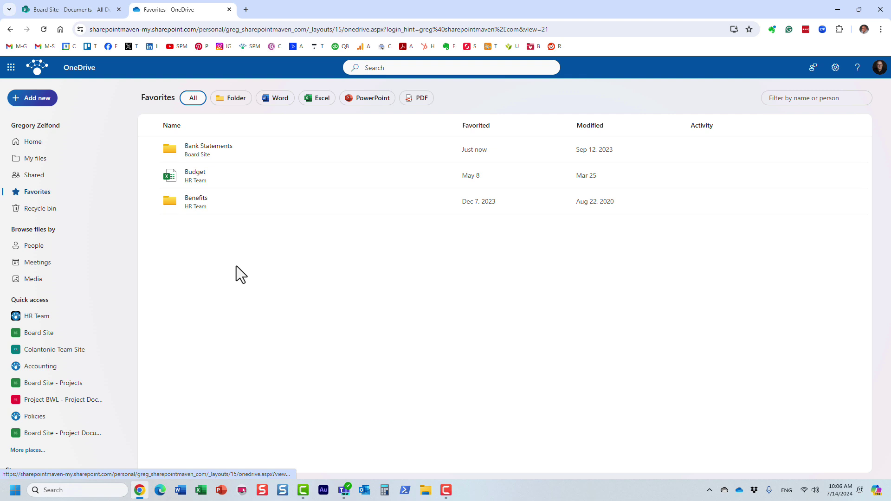
Add Budget.xlsx from the Documents folder in My files to Favorites and view the Favorites list.
{"action": "left_click", "coordinate": [35, 160]}
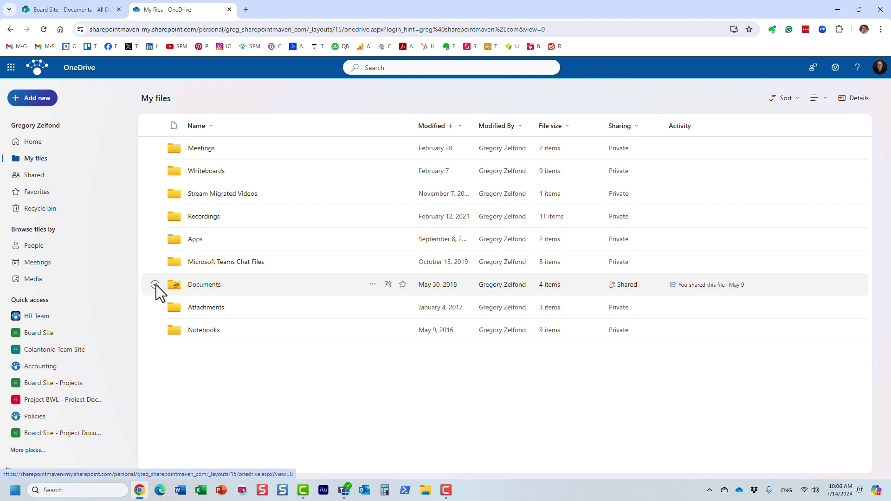
{"action": "left_click", "coordinate": [208, 289]}
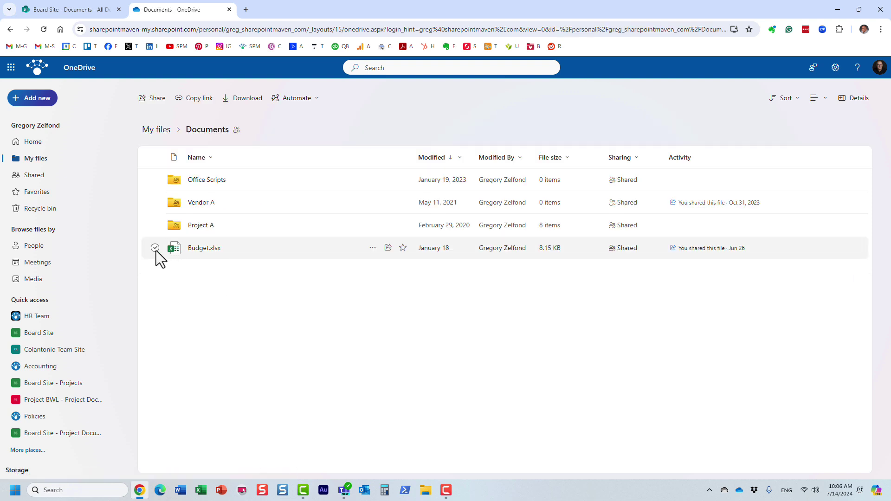
{"action": "left_click", "coordinate": [155, 248]}
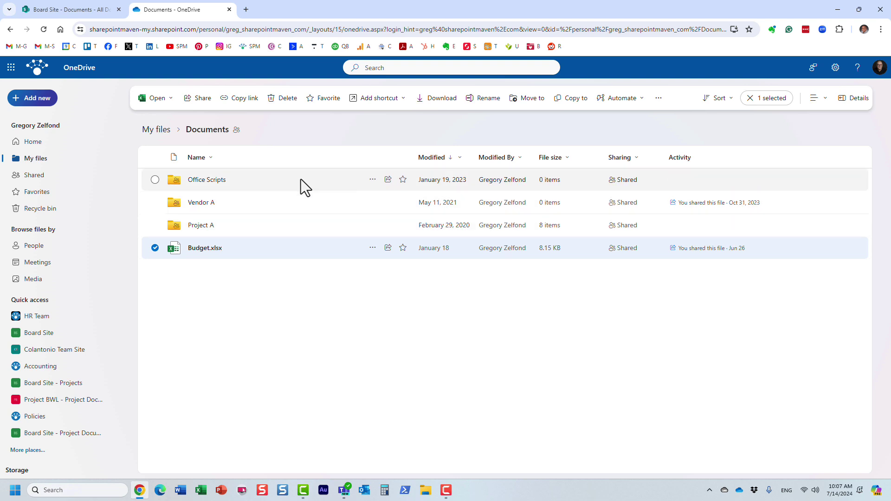
{"action": "left_click", "coordinate": [314, 98]}
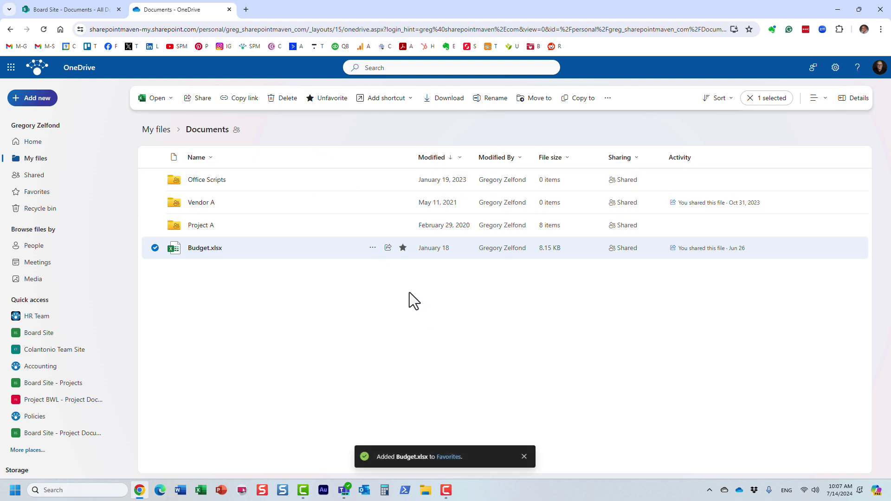
{"action": "left_click", "coordinate": [40, 193]}
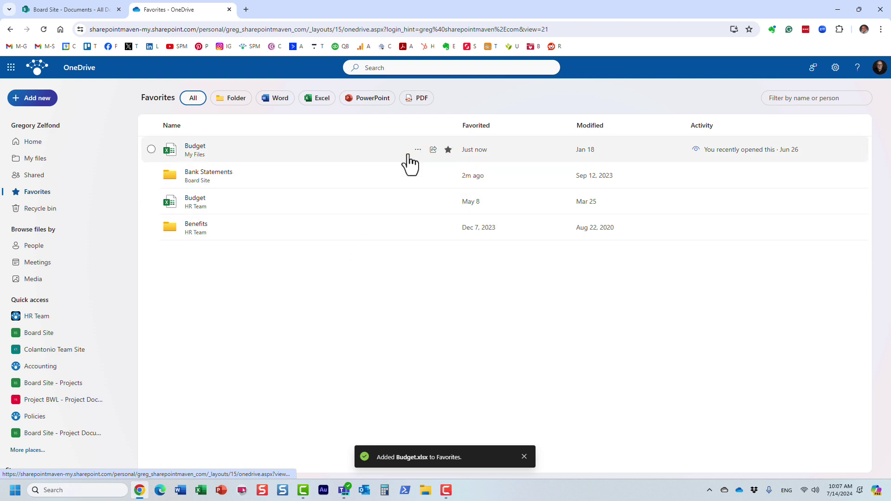
Switch to the Board Site library and add a shortcut to the Bank Statements folder to OneDrive.
{"action": "key", "text": "ctrl+shift+Tab"}
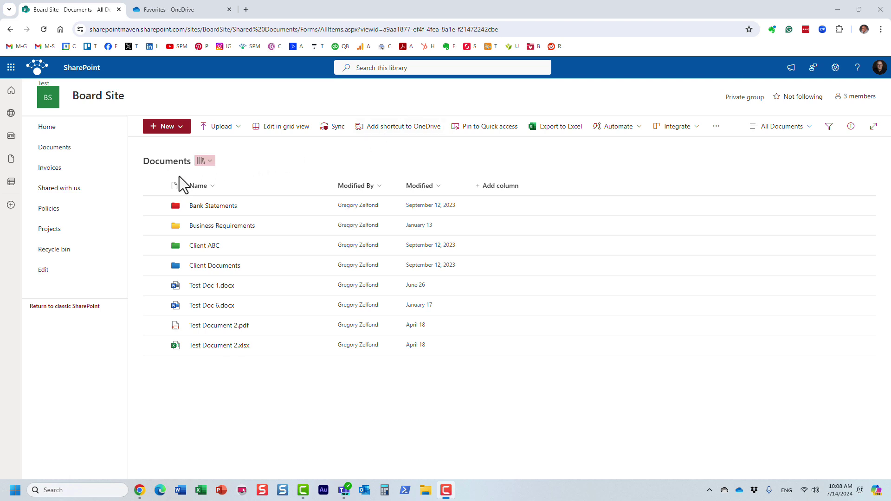
{"action": "left_click", "coordinate": [154, 206]}
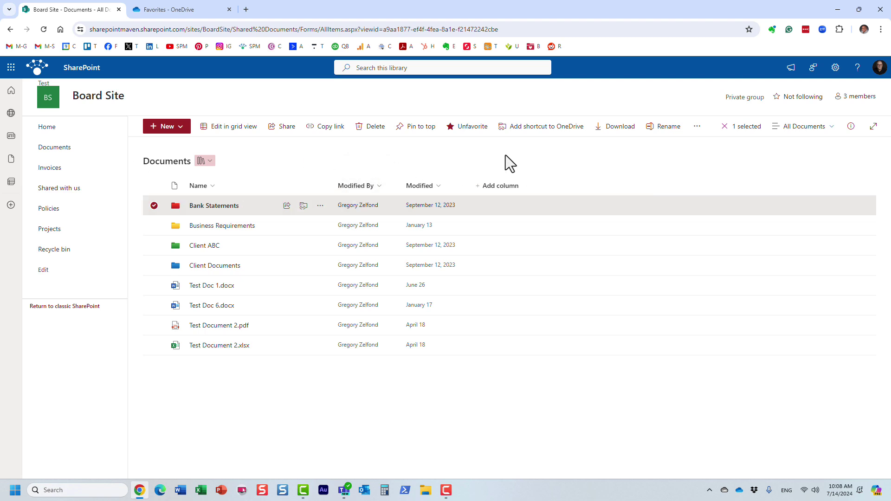
{"action": "left_click", "coordinate": [538, 132]}
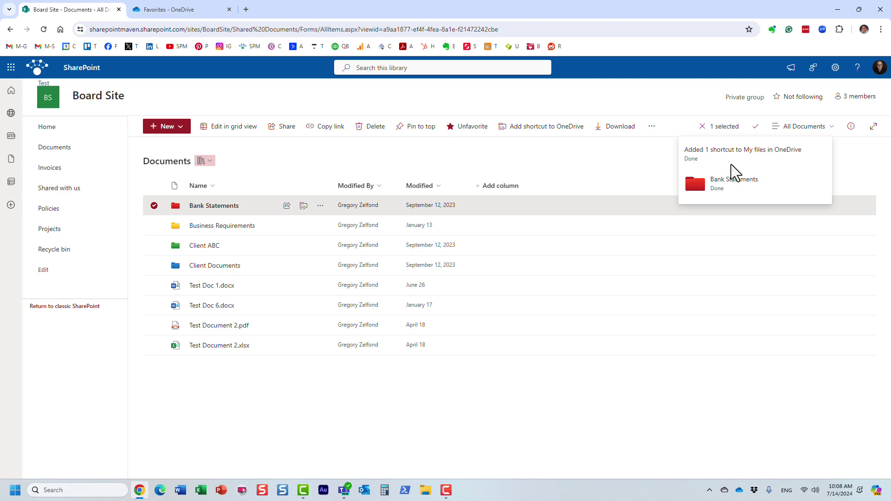
Show My files in OneDrive and widen the Sharing column so the Bank Statements shortcut's owner can be read.
{"action": "left_click", "coordinate": [164, 10]}
{"action": "left_click", "coordinate": [56, 157]}
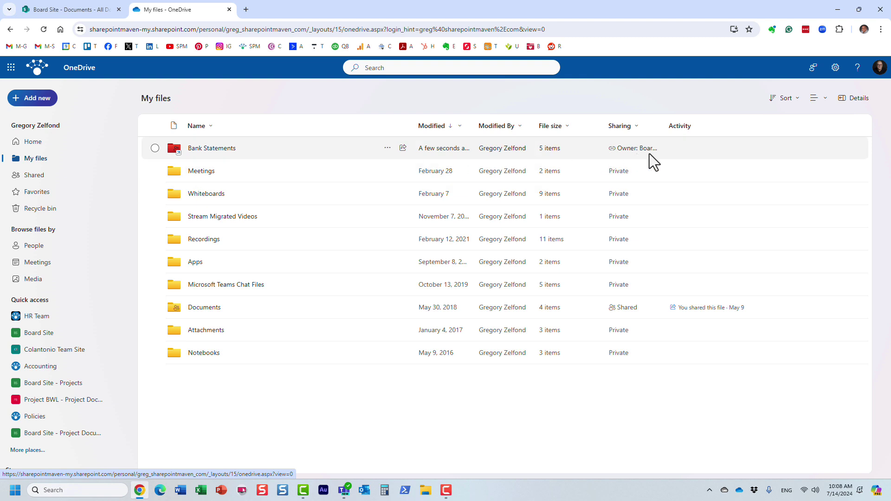
{"action": "left_click_drag", "start_coordinate": [658, 126], "coordinate": [724, 126]}
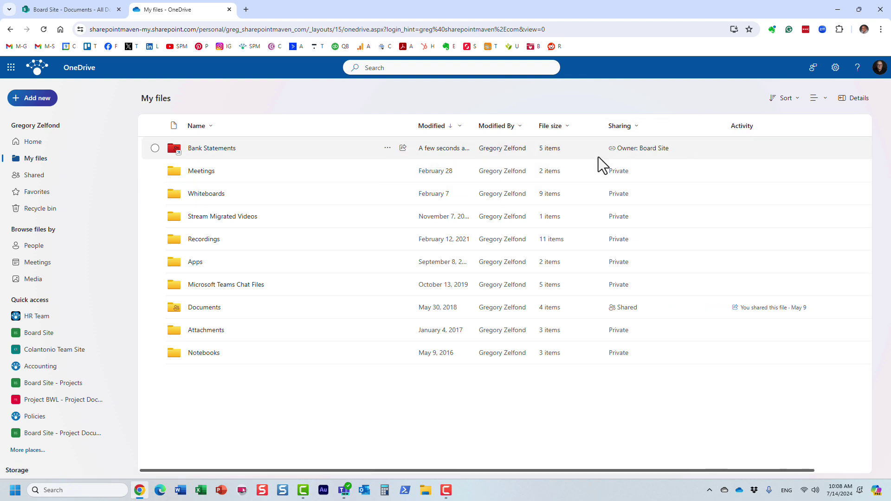
Open the Bank Statements shortcut in OneDrive and compare it with the original folder in the Board Site library.
{"action": "left_click", "coordinate": [218, 149]}
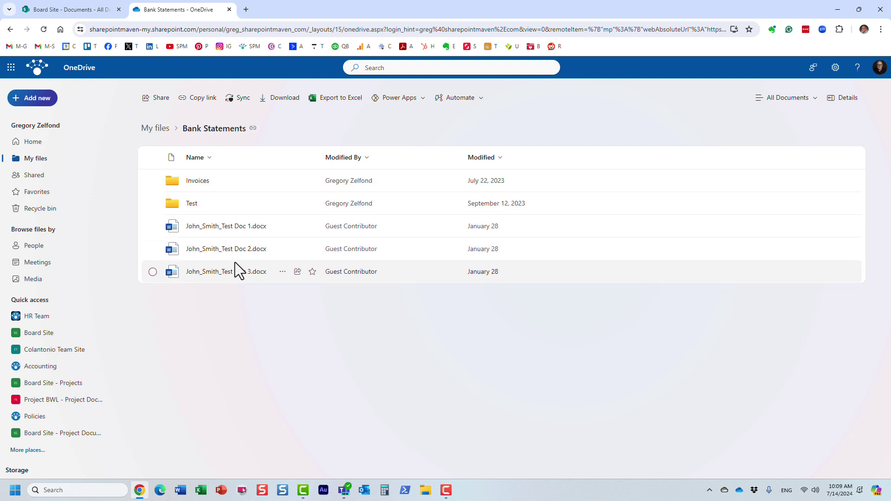
{"action": "left_click", "coordinate": [55, 8]}
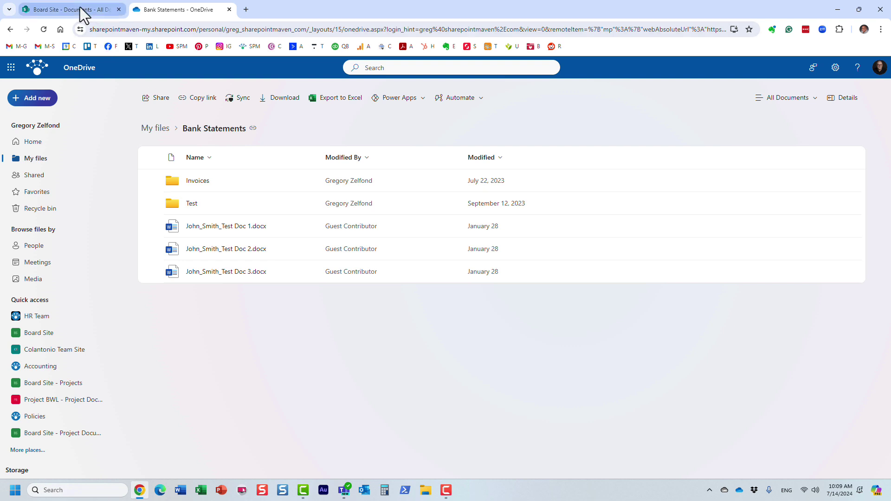
{"action": "left_click", "coordinate": [220, 207]}
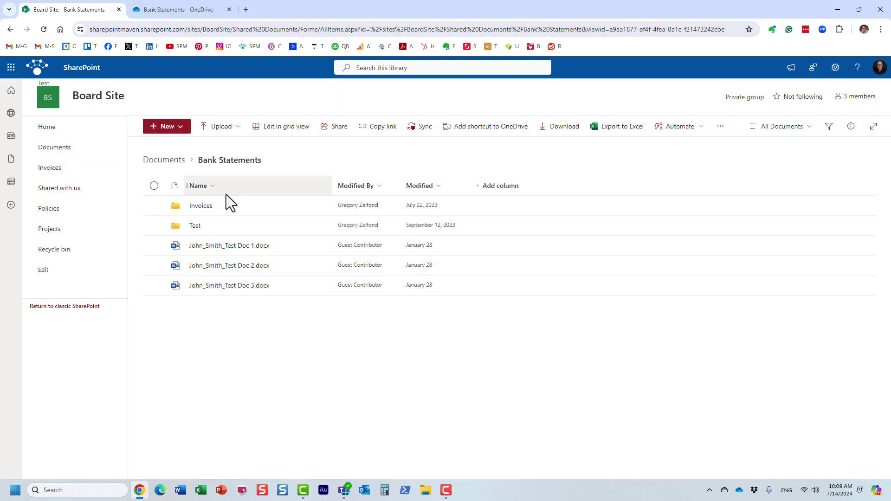
Compare the contents of the Bank Statements shortcut in OneDrive with the original Board Site folder, and return to My files.
{"action": "left_click", "coordinate": [176, 10]}
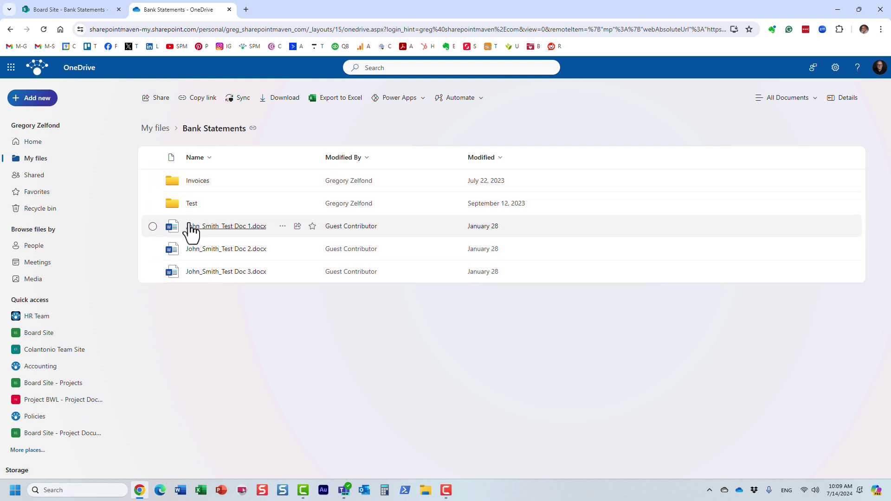
{"action": "left_click", "coordinate": [74, 9]}
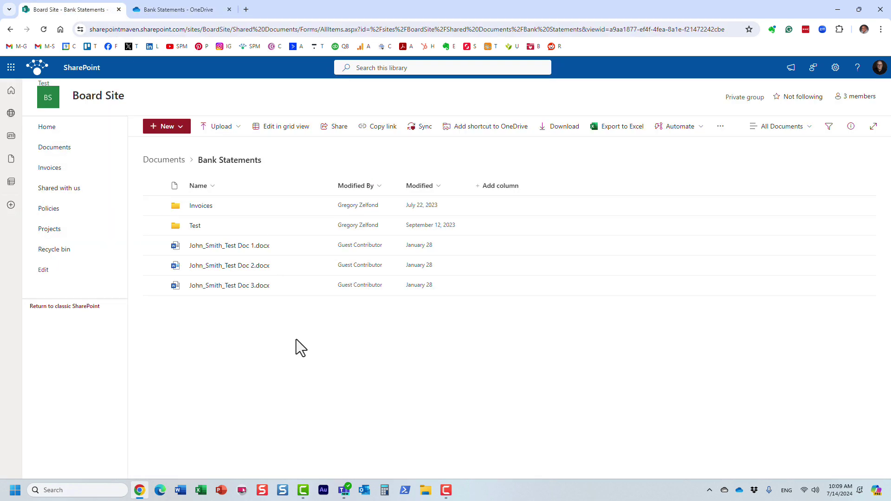
{"action": "left_click", "coordinate": [179, 12]}
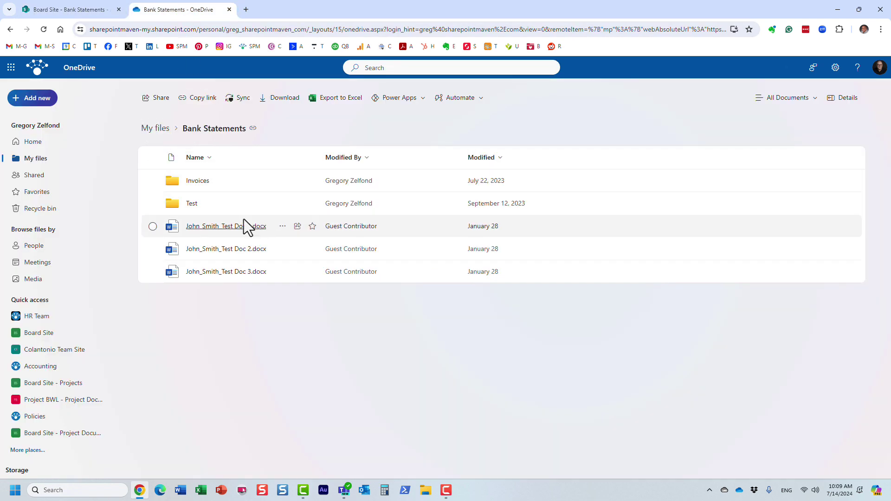
{"action": "left_click", "coordinate": [161, 129]}
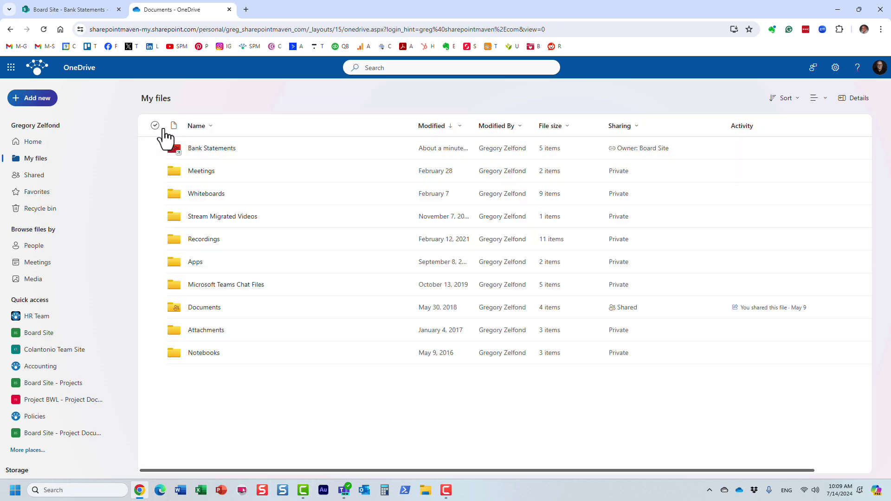
Add a shortcut to the Test Doc 1 Word file from the Board Site's Bank Statements folder to My files.
{"action": "left_click", "coordinate": [94, 11]}
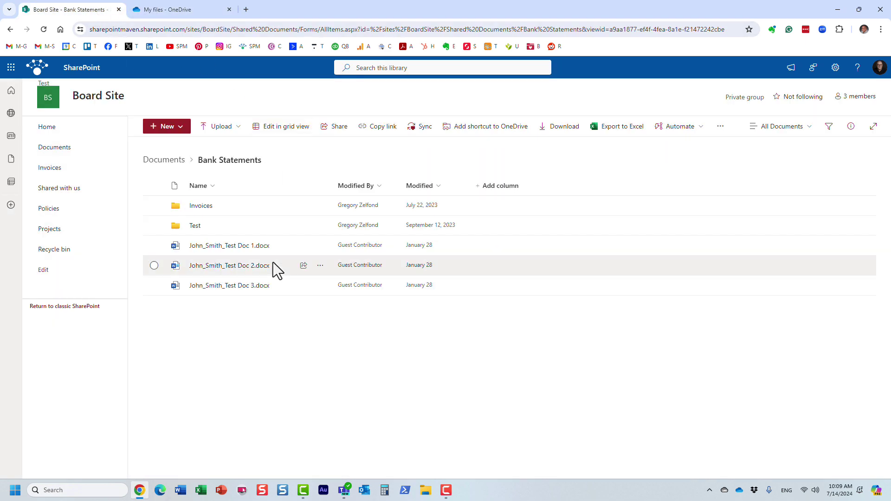
{"action": "left_click", "coordinate": [154, 245]}
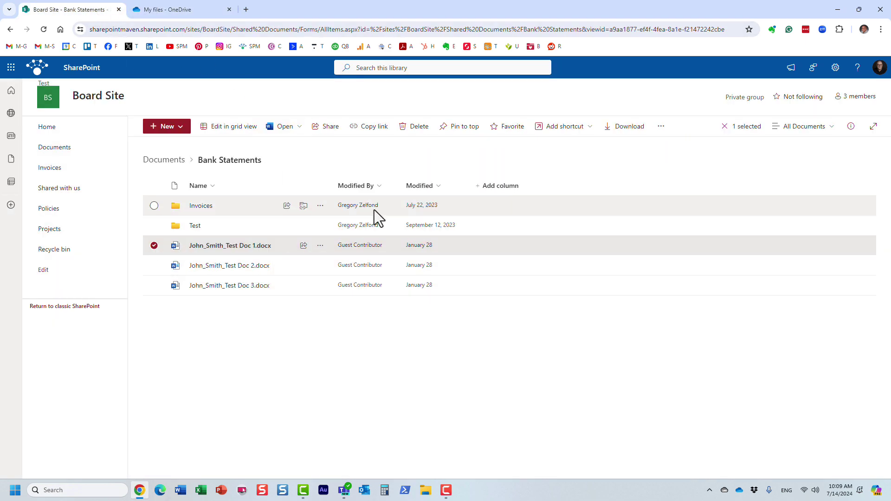
{"action": "left_click", "coordinate": [586, 131]}
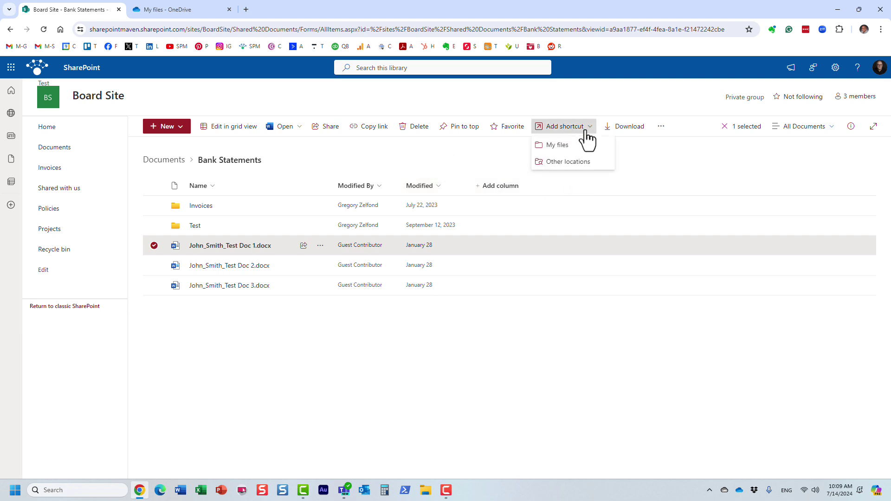
{"action": "left_click", "coordinate": [558, 145]}
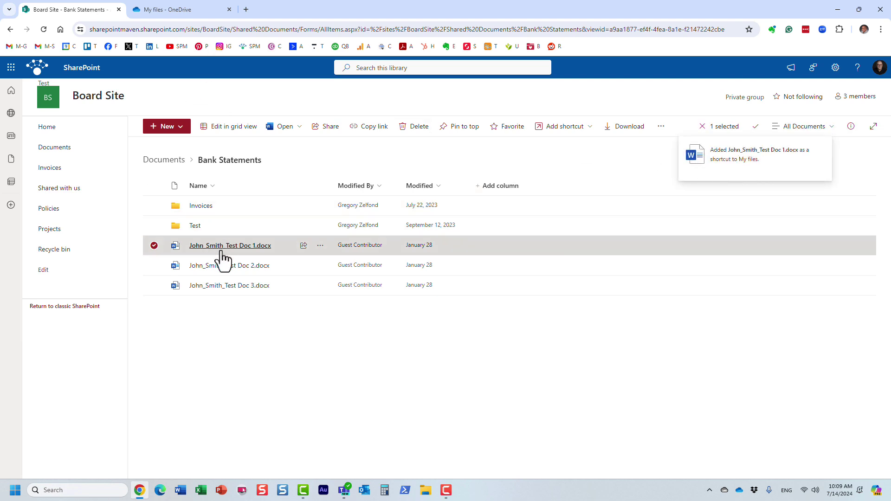
Refresh My files in OneDrive and locate the shortcut to the Test Doc 1 file.
{"action": "left_click", "coordinate": [198, 9]}
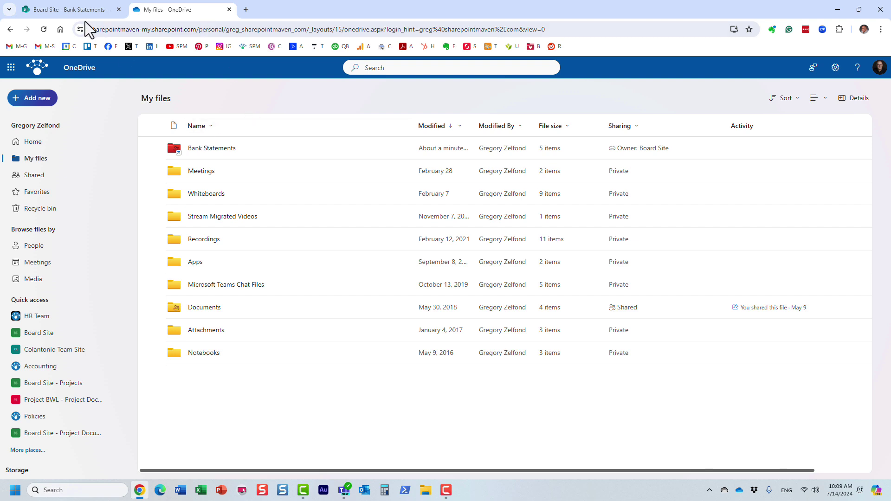
{"action": "left_click", "coordinate": [43, 30]}
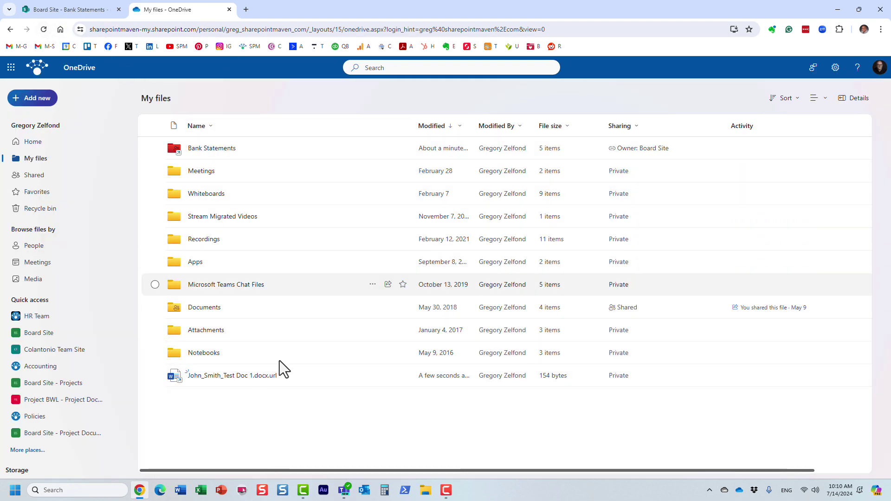
{"action": "mouse_move", "coordinate": [259, 377]}
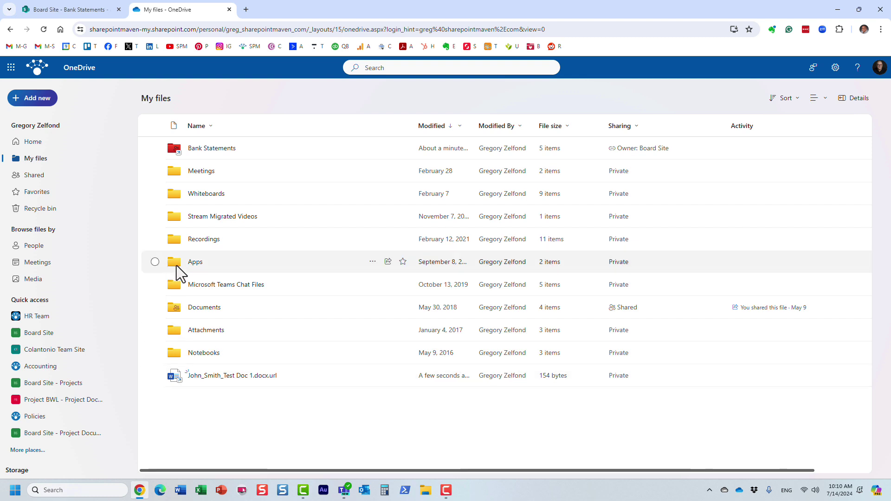
Alternate between Favorites and My files in OneDrive to compare favorited items with shortcuts.
{"action": "left_click", "coordinate": [46, 202]}
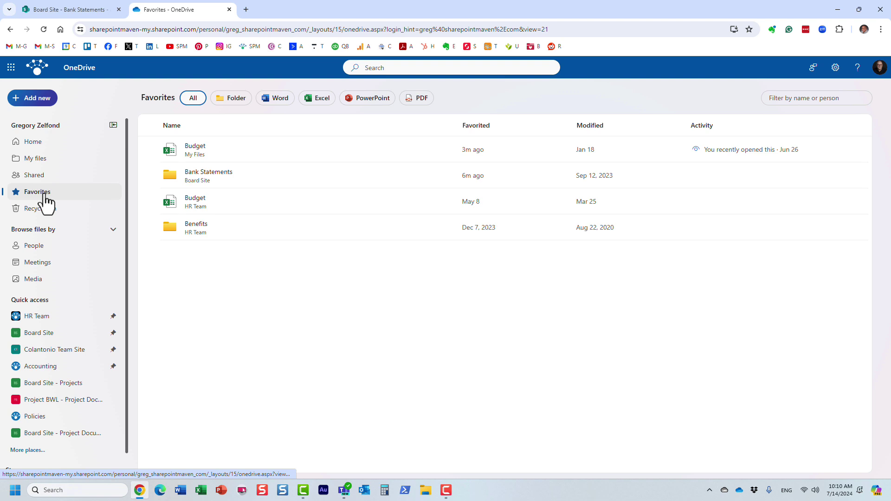
{"action": "left_click", "coordinate": [33, 160]}
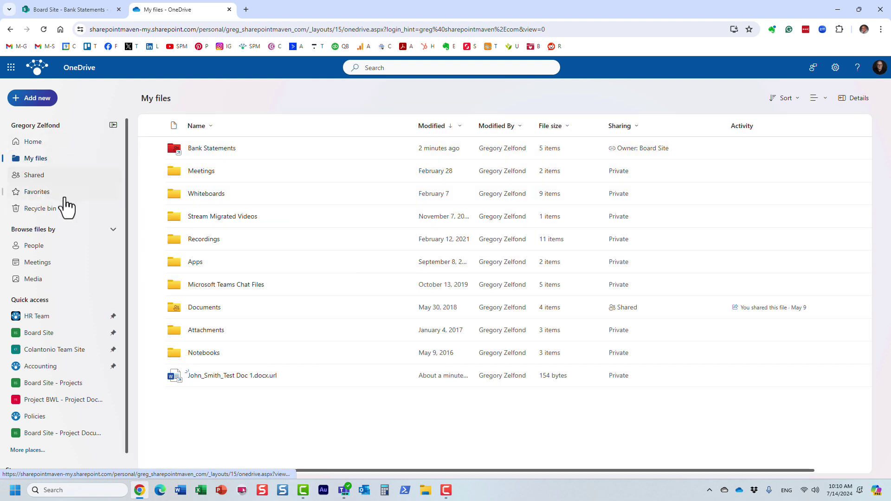
{"action": "left_click", "coordinate": [40, 195]}
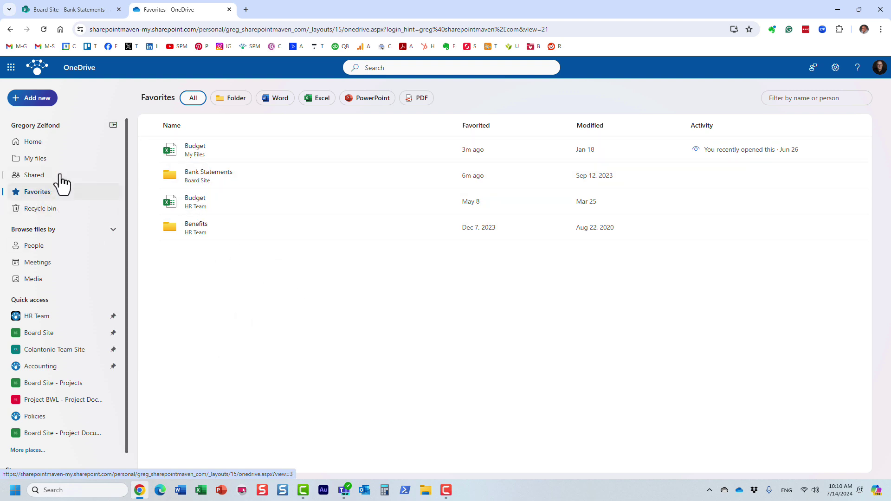
{"action": "left_click", "coordinate": [39, 159]}
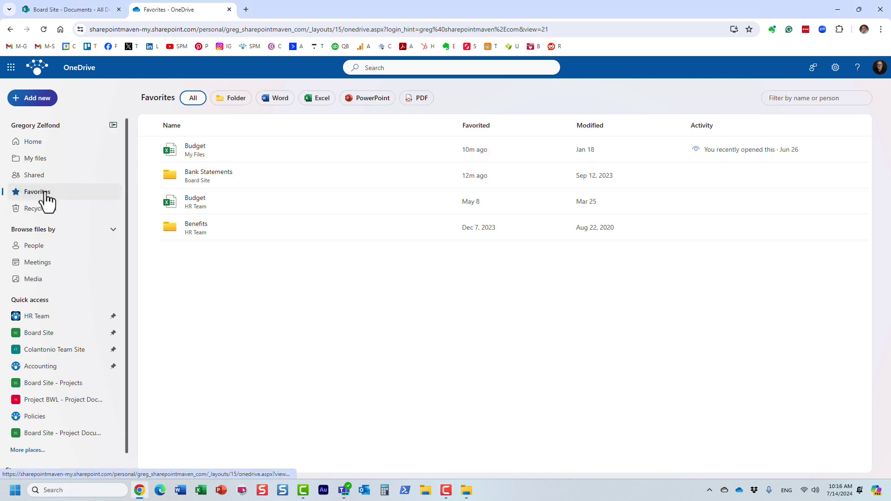
{"action": "left_click", "coordinate": [36, 161]}
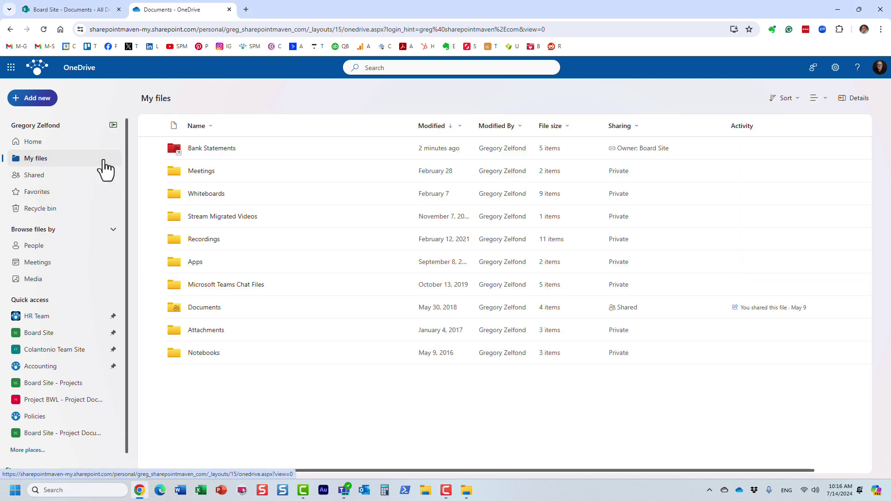
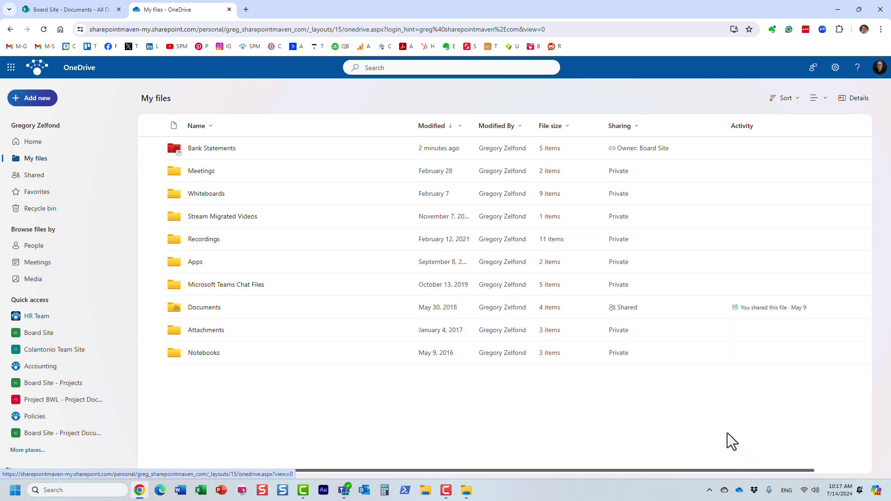
Look at the OneDrive settings, and switch to File Explorer to examine the synced SharePoint Maven OneDrive folders.
{"action": "left_click", "coordinate": [838, 70]}
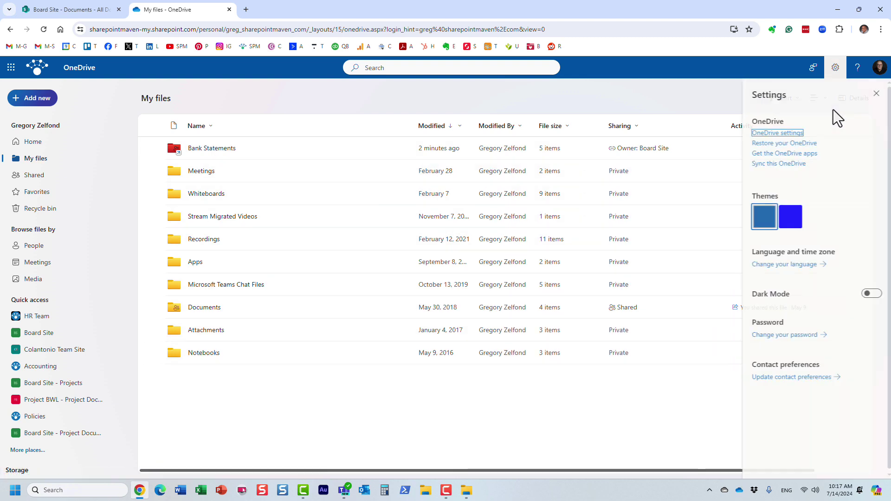
{"action": "left_click", "coordinate": [877, 95]}
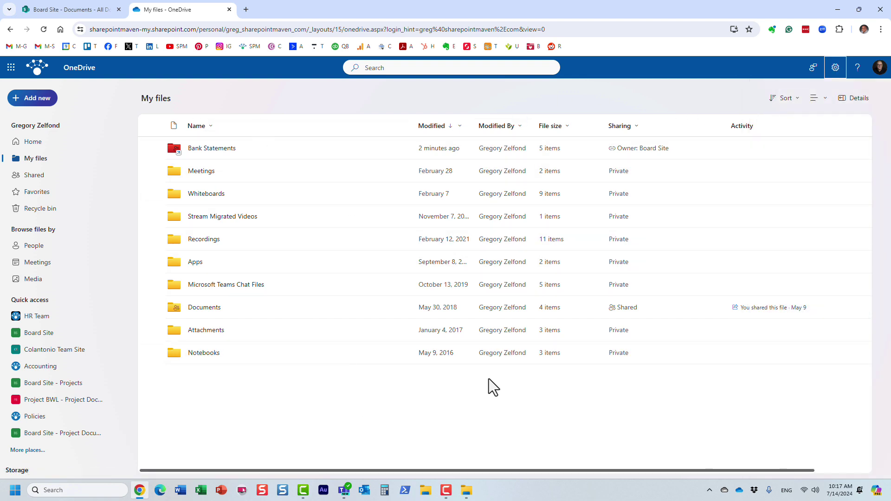
{"action": "left_click", "coordinate": [470, 493]}
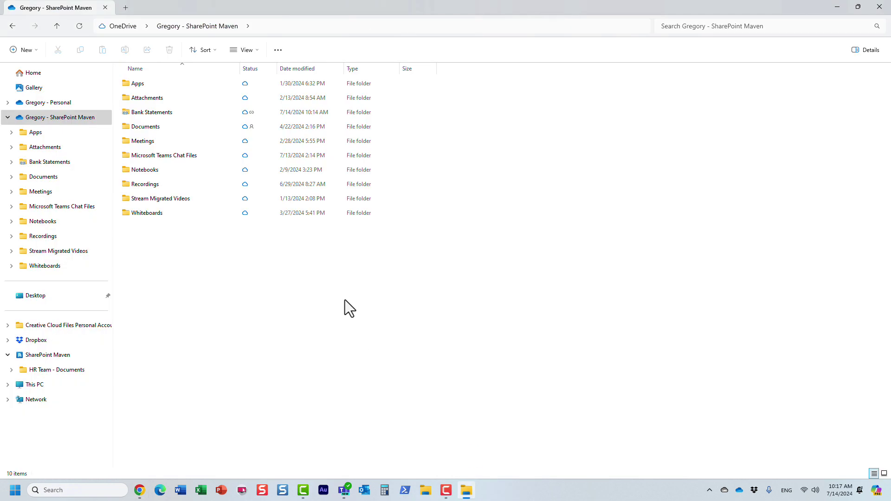
{"action": "left_click_drag", "start_coordinate": [297, 264], "coordinate": [148, 85]}
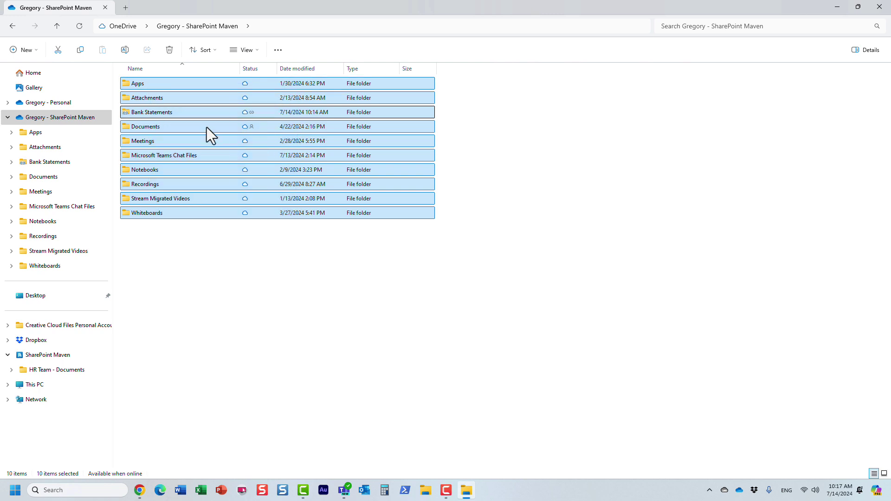
{"action": "left_click", "coordinate": [382, 314]}
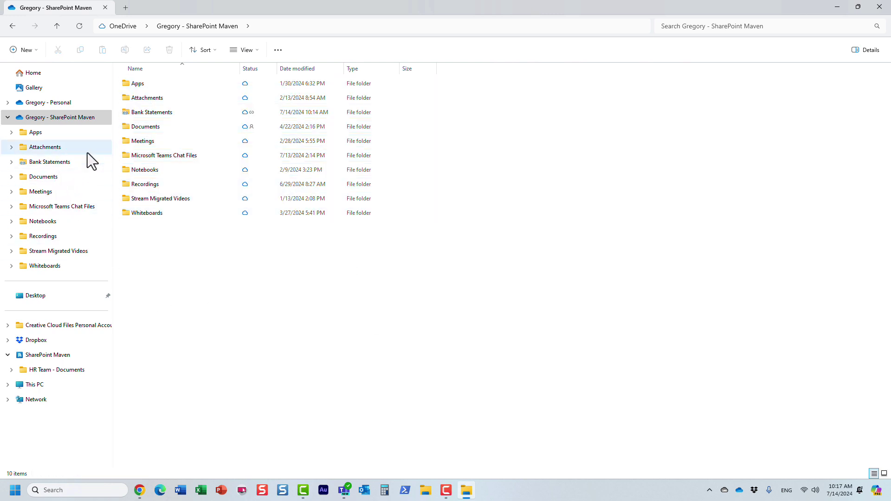
Examine the Bank Statements shortcut's details in File Explorer and open the folder to view its contents.
{"action": "left_click", "coordinate": [144, 114]}
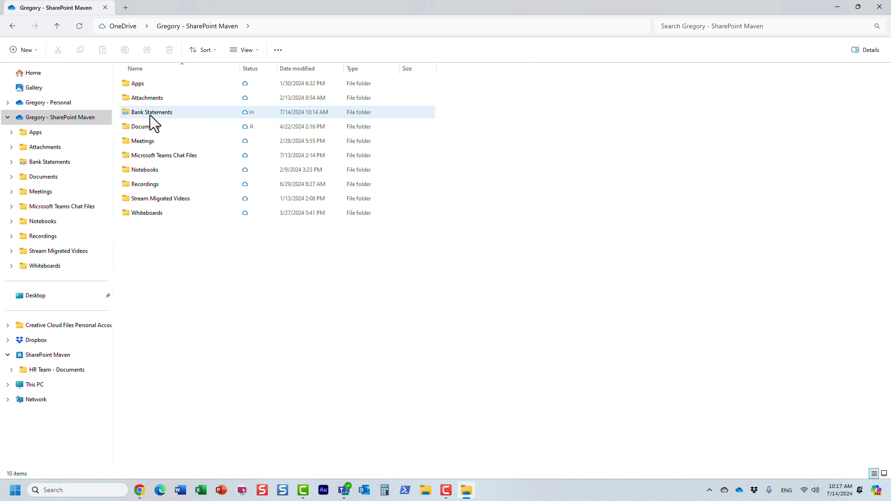
{"action": "key", "text": "shift+Tab"}
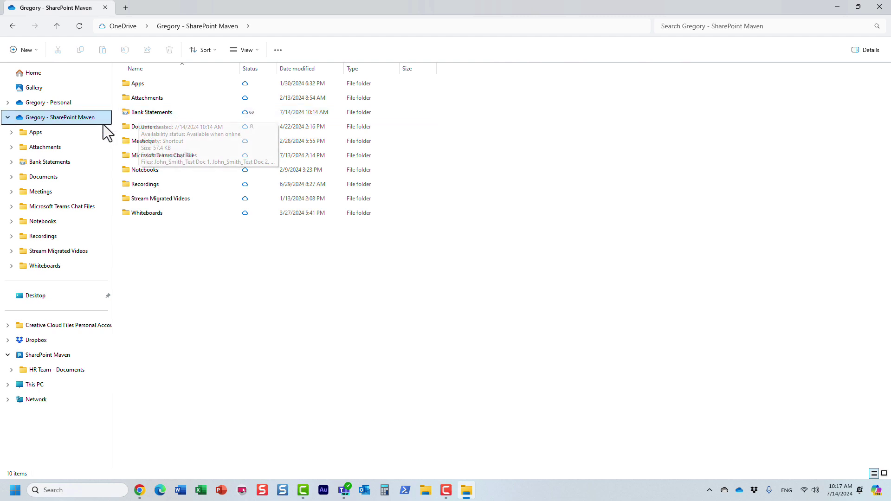
{"action": "left_click", "coordinate": [156, 114]}
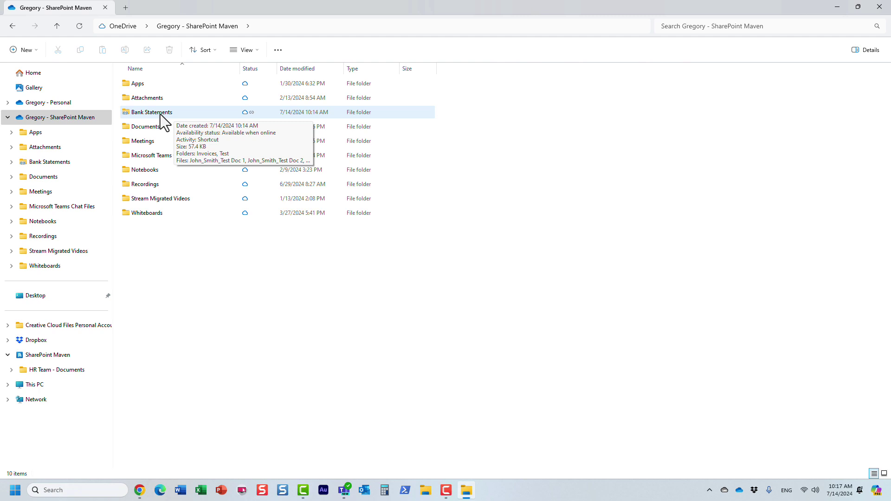
{"action": "double_click", "coordinate": [149, 114]}
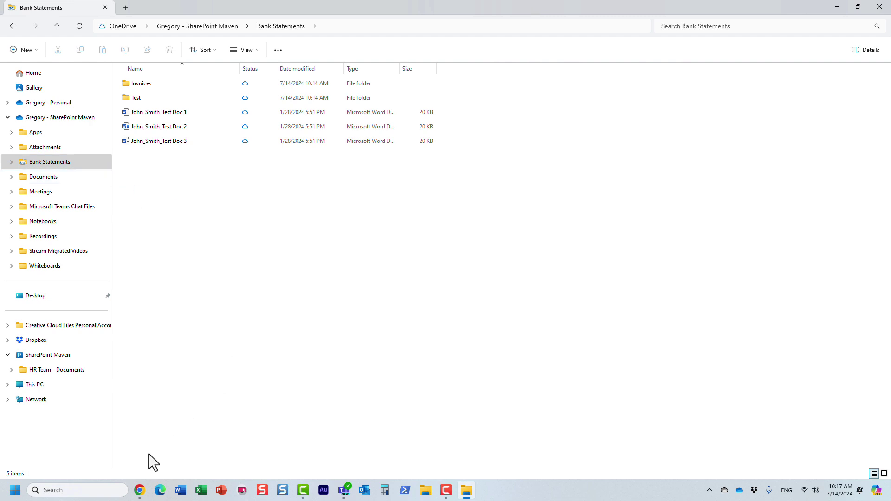
Compare My files in the browser with the synced Bank Statements folder in File Explorer, ending in the browser.
{"action": "left_click", "coordinate": [140, 491]}
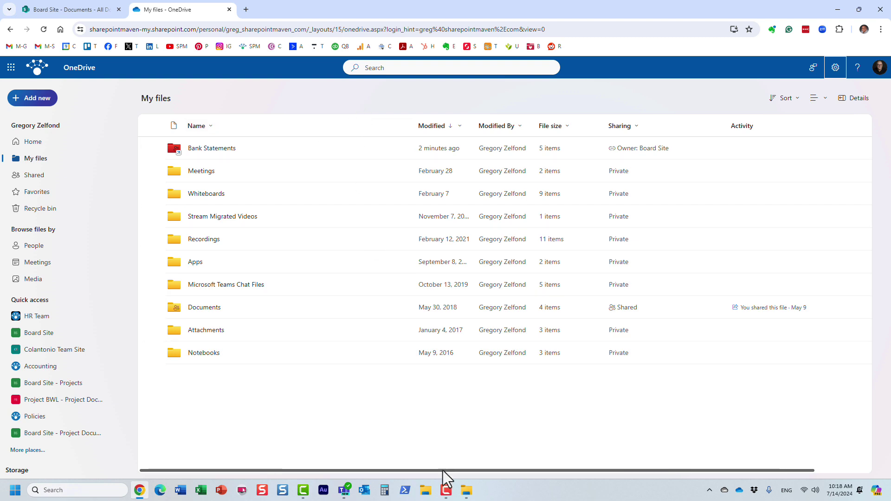
{"action": "left_click", "coordinate": [467, 490]}
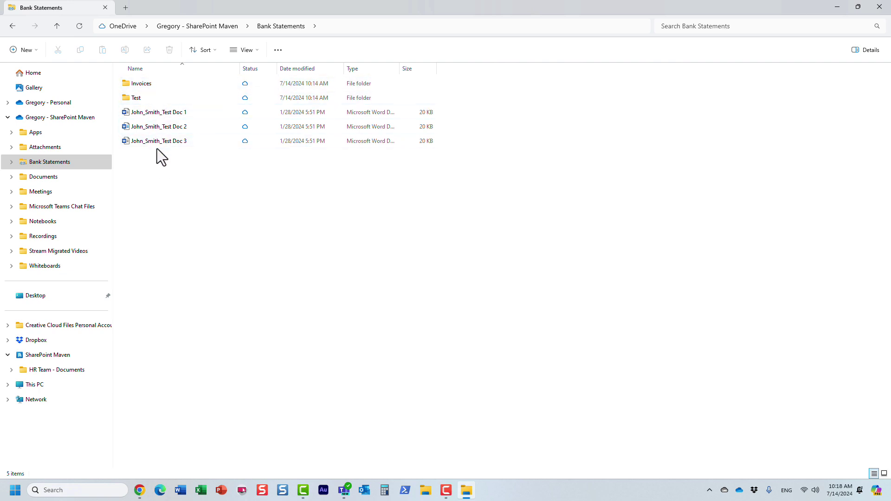
{"action": "left_click", "coordinate": [57, 165]}
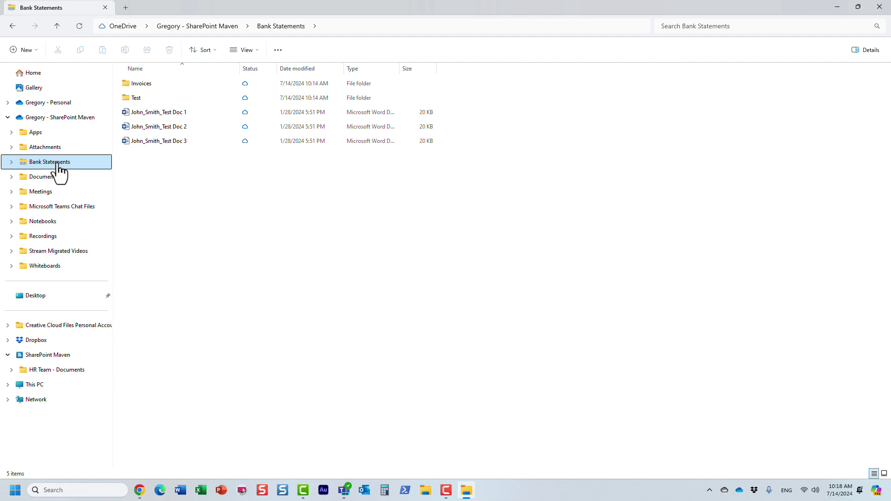
{"action": "left_click", "coordinate": [140, 490]}
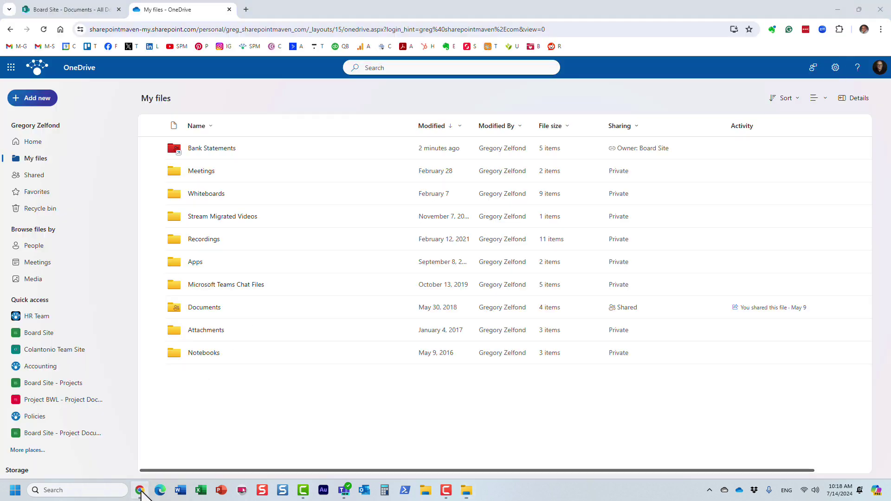
Review the Favorites list against the folders and shortcuts in My files once more, finishing on My files.
{"action": "left_click", "coordinate": [39, 192]}
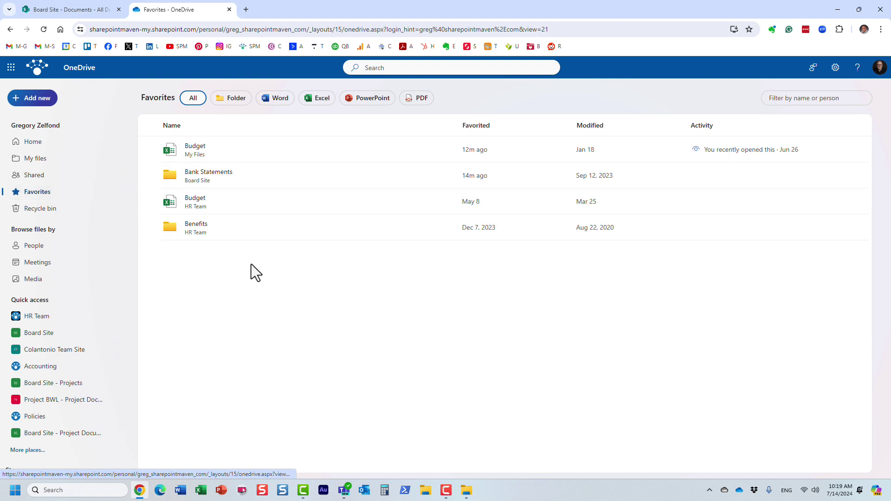
{"action": "left_click", "coordinate": [31, 159]}
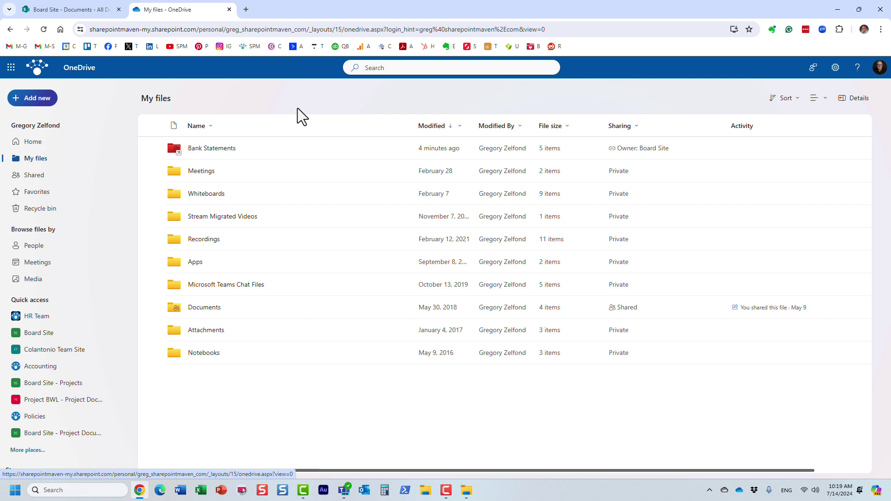
{"action": "left_click", "coordinate": [38, 192]}
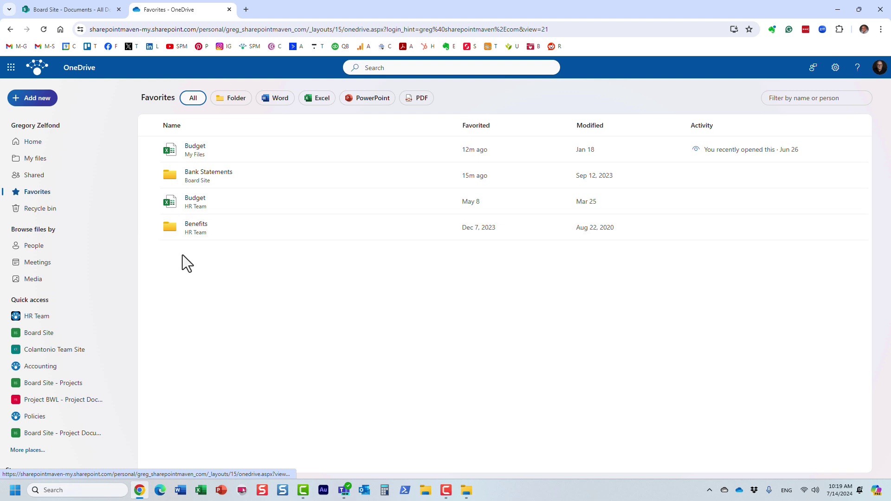
{"action": "left_click", "coordinate": [35, 159]}
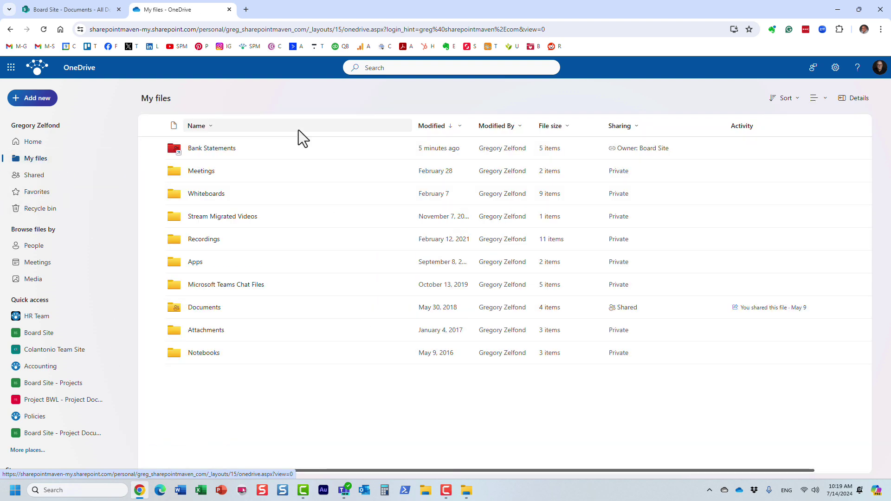